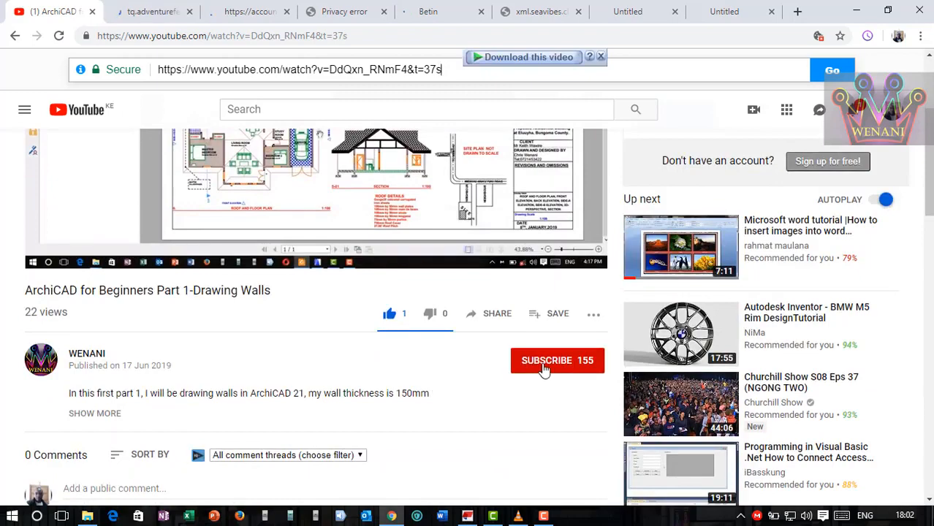
pyautogui.click(544, 370)
pyautogui.scroll(3, 512, 168)
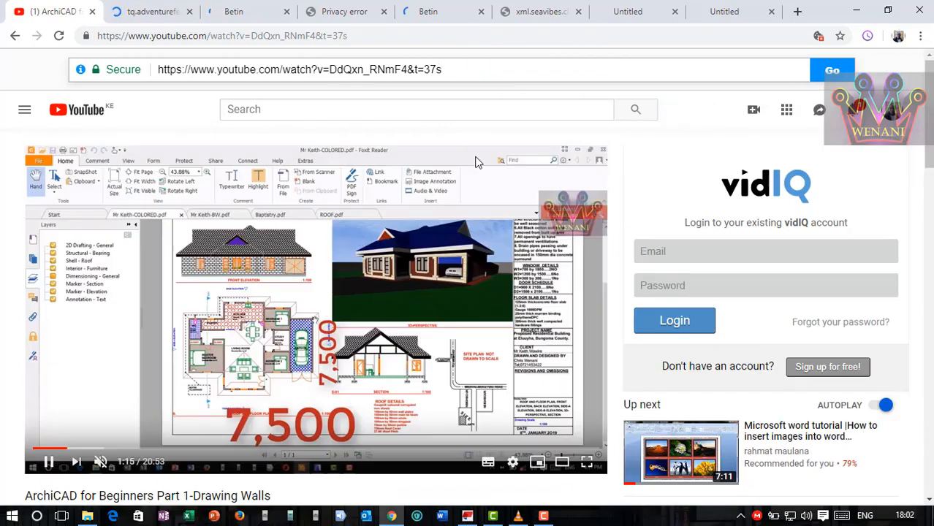
pyautogui.scroll(-2, 344, 245)
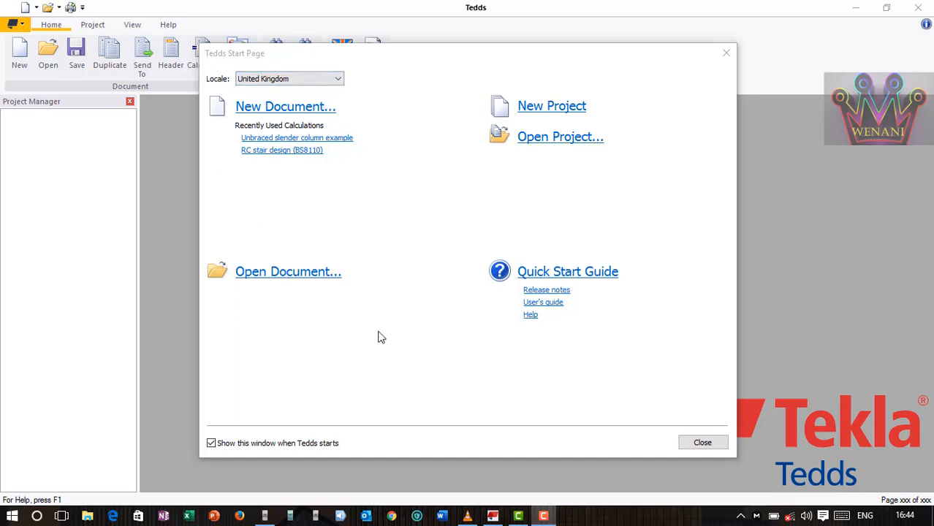
# - Choose the United Kingdom locale on the Tedds start page and start a new document
pyautogui.click(338, 81)
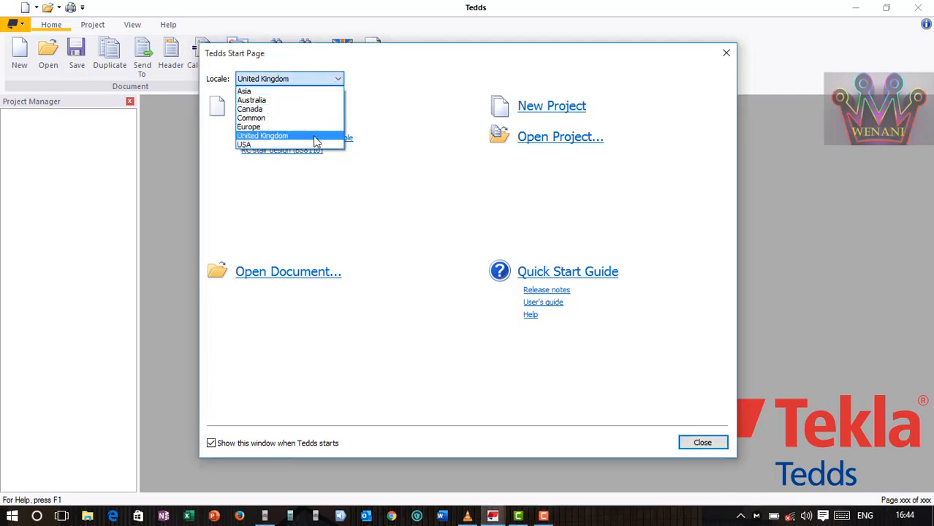
pyautogui.click(273, 138)
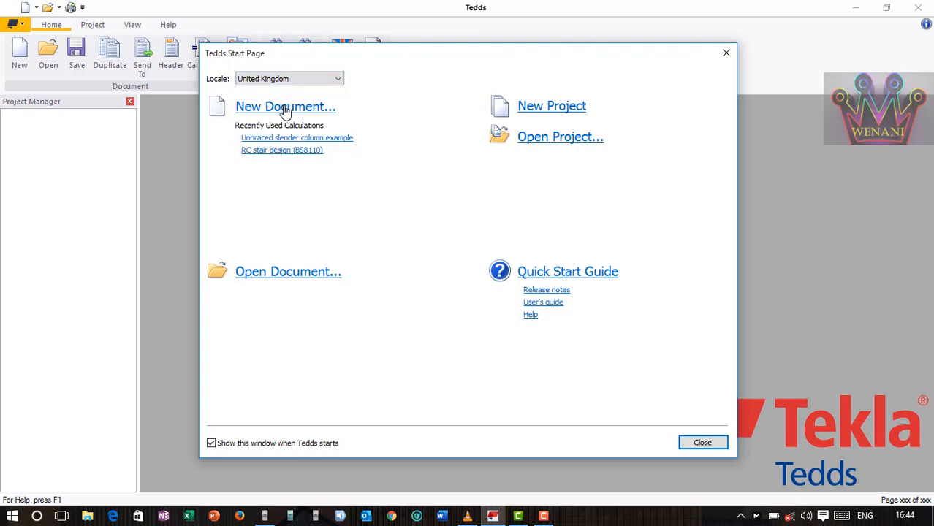
pyautogui.click(285, 108)
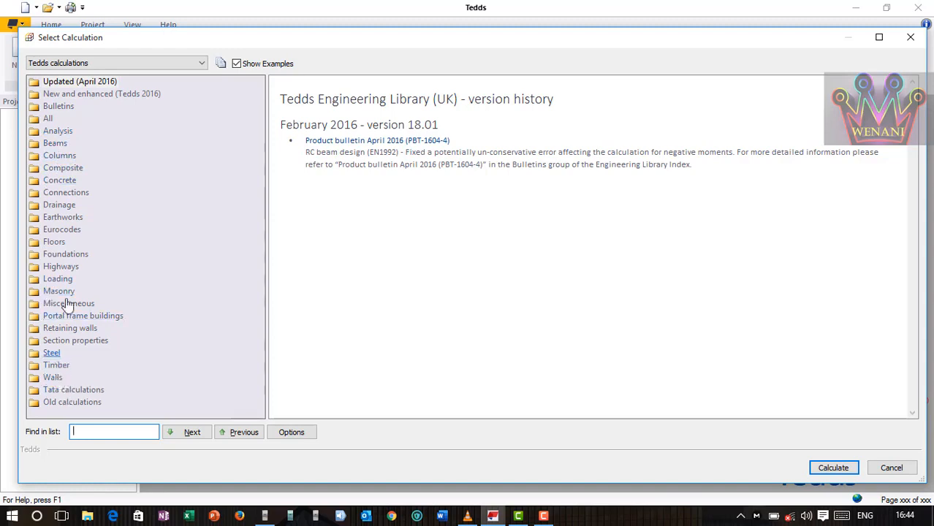
# - Review the scope of RC stair design (BS8110) in the Concrete group and open that calculation
pyautogui.doubleClick(60, 181)
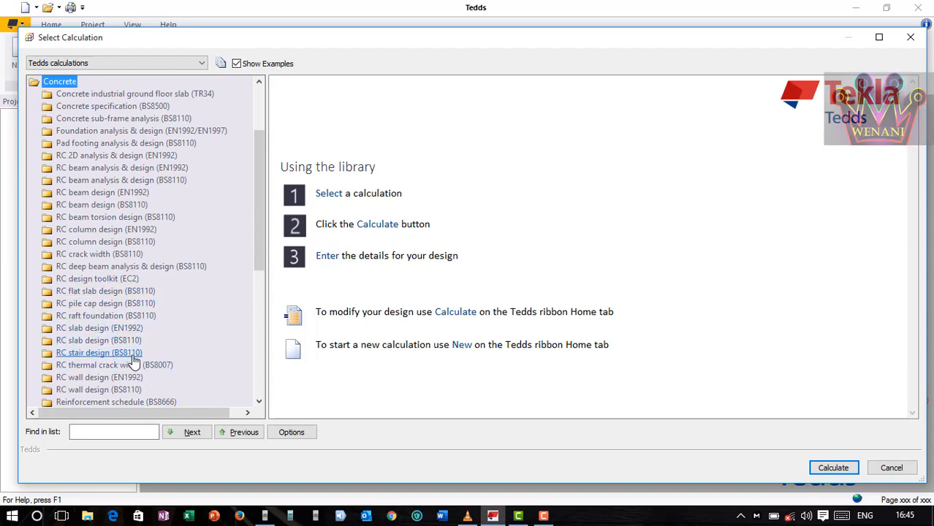
pyautogui.click(109, 355)
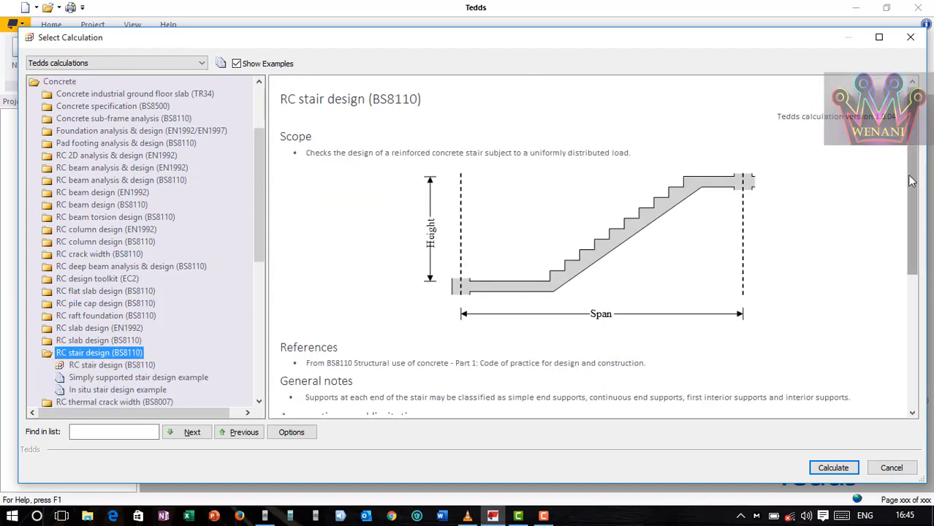
pyautogui.moveTo(912, 181); pyautogui.dragTo(914, 208)
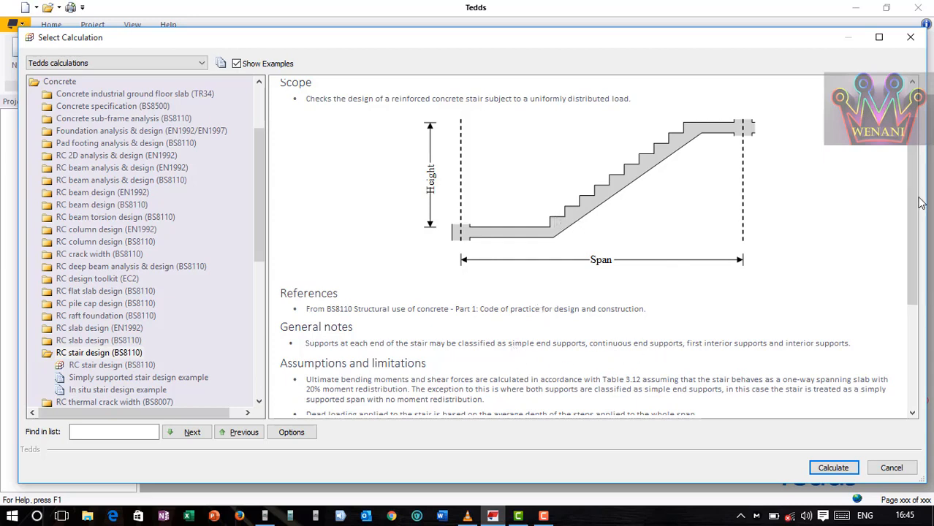
pyautogui.scroll(-3, 910, 341)
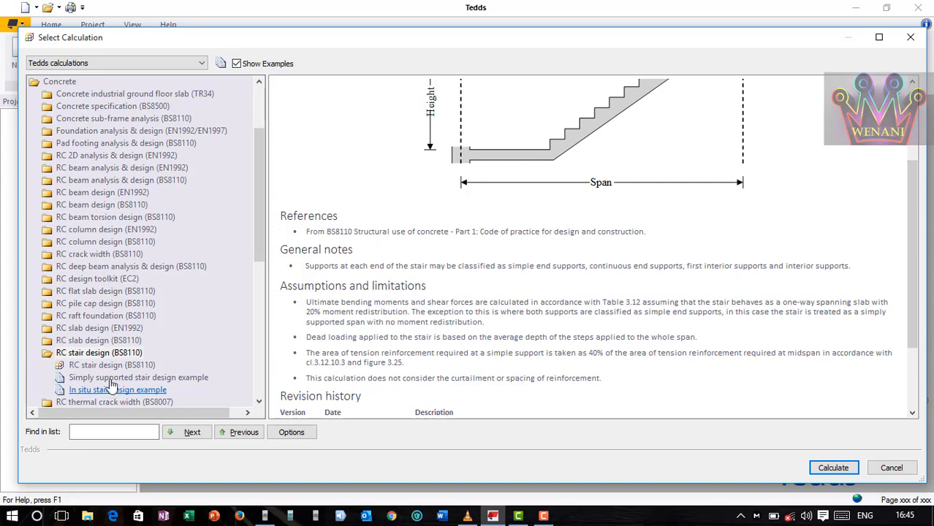
pyautogui.click(111, 365)
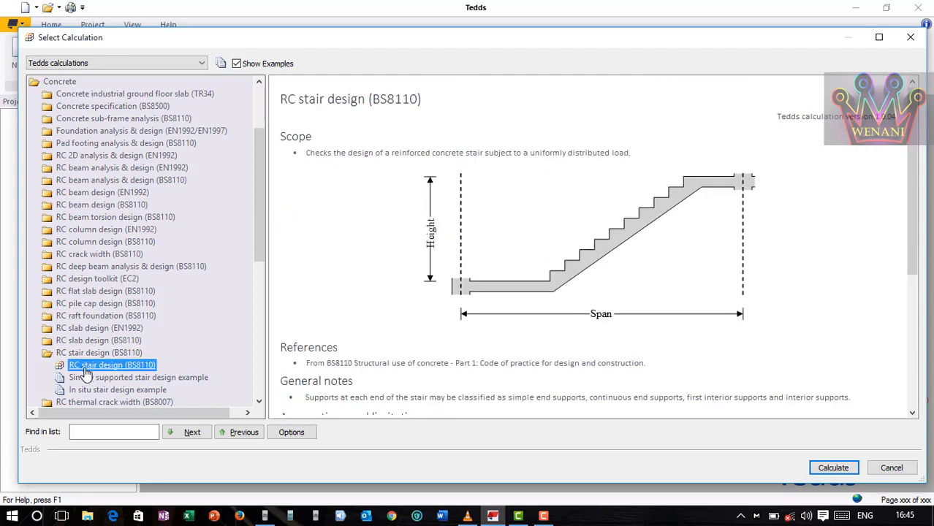
pyautogui.doubleClick(103, 370)
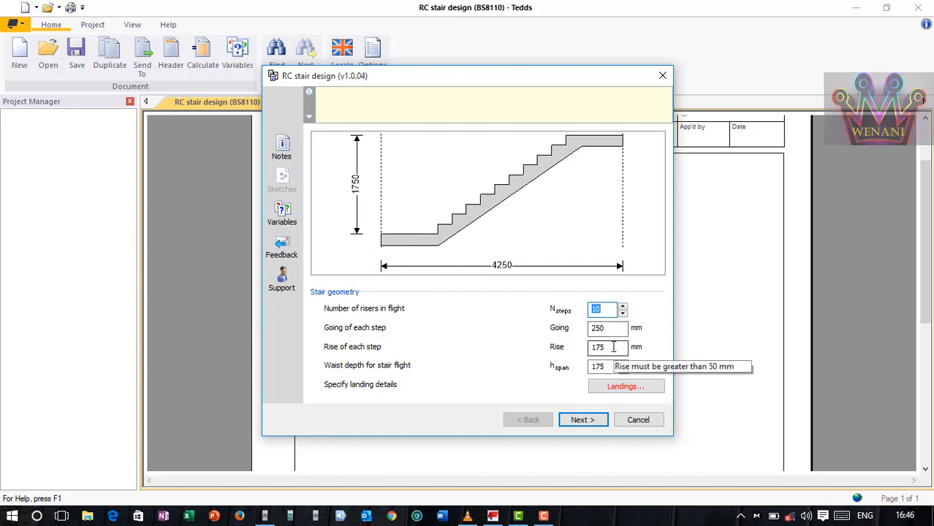
# - Switch to the fx-991ES PLUS calculator emulator and divide the stair height by the rise, 1750 ÷ 175
pyautogui.click(272, 518)
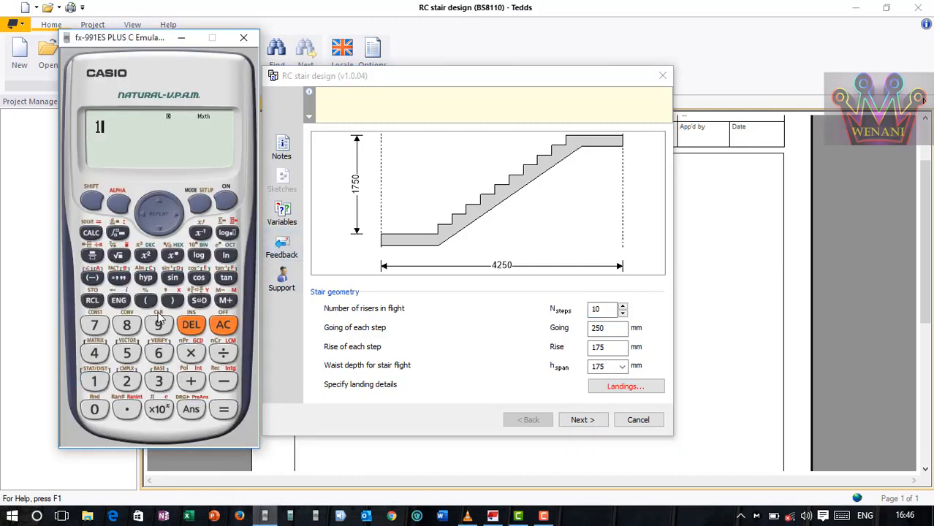
pyautogui.write('750')
pyautogui.click(225, 355)
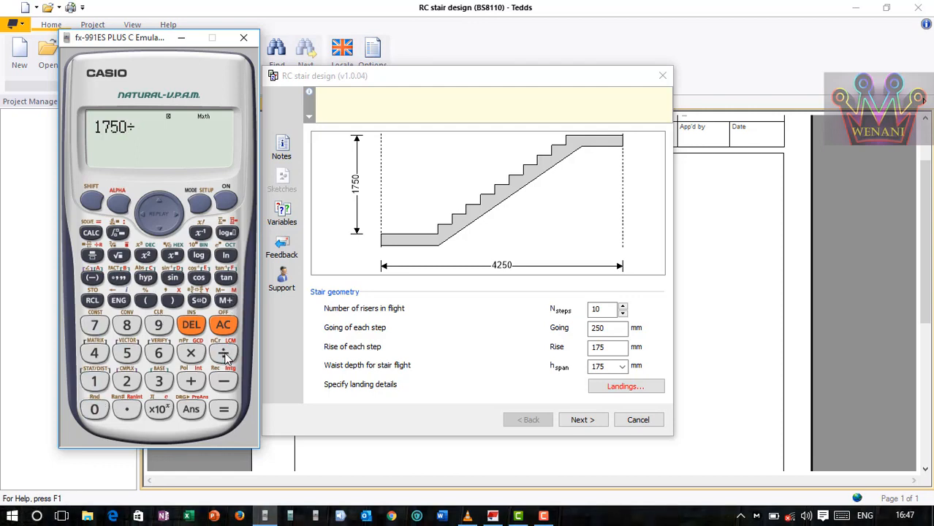
pyautogui.write('175')
pyautogui.click(225, 411)
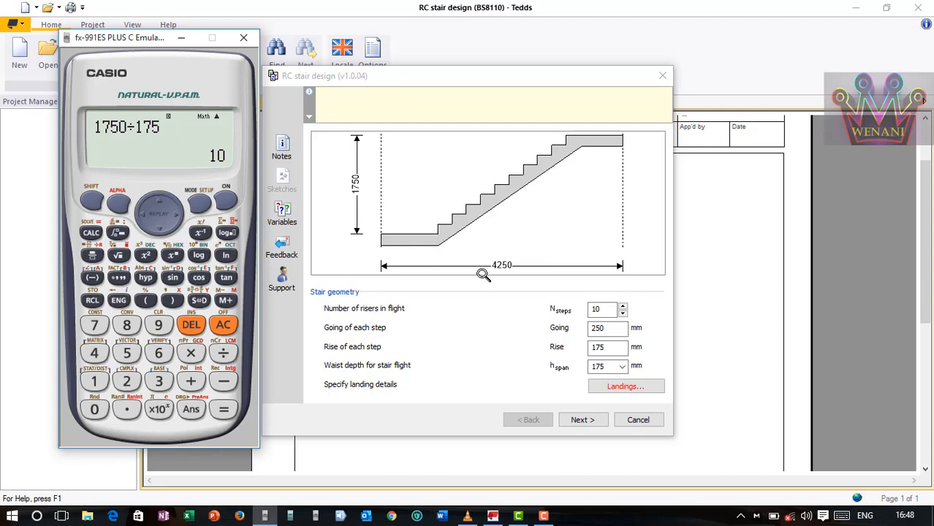
# - Calculate the horizontal length of the flight on the calculator as 250 × 9
pyautogui.click(606, 331)
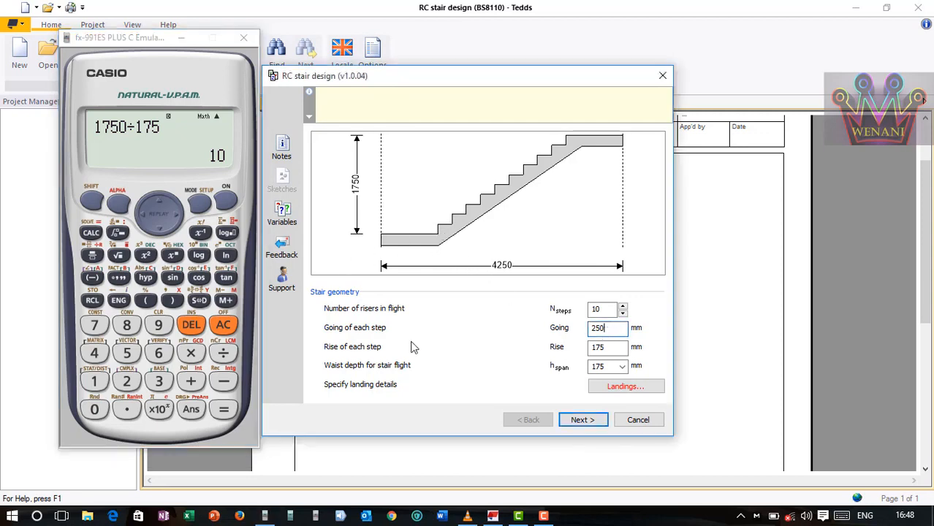
pyautogui.click(130, 381)
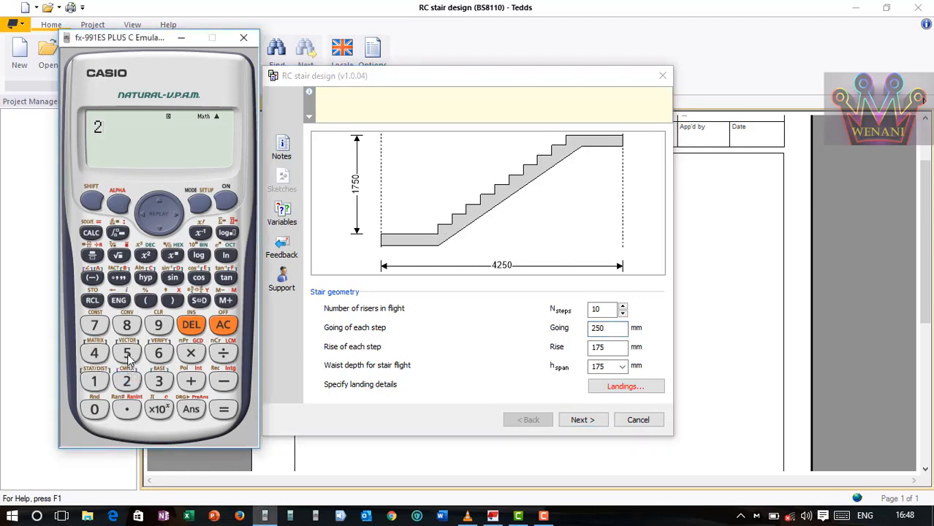
pyautogui.click(127, 354)
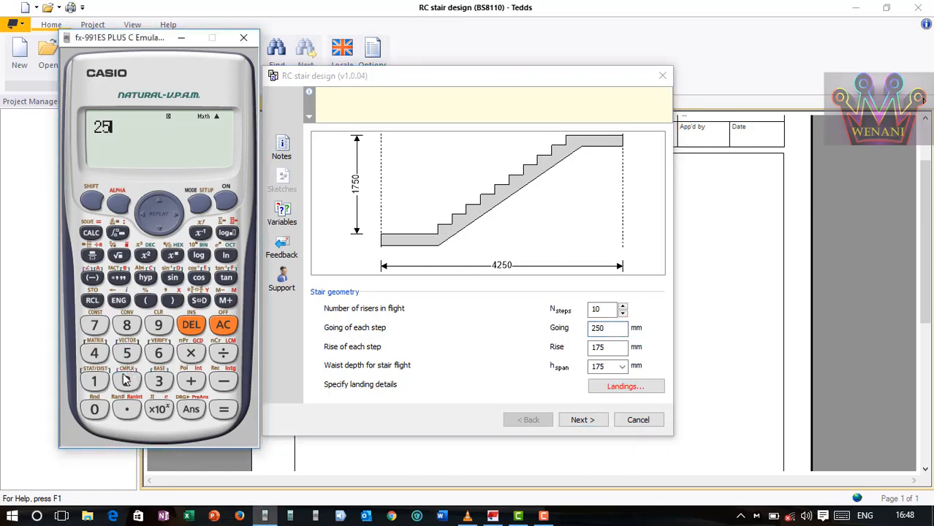
pyautogui.click(190, 353)
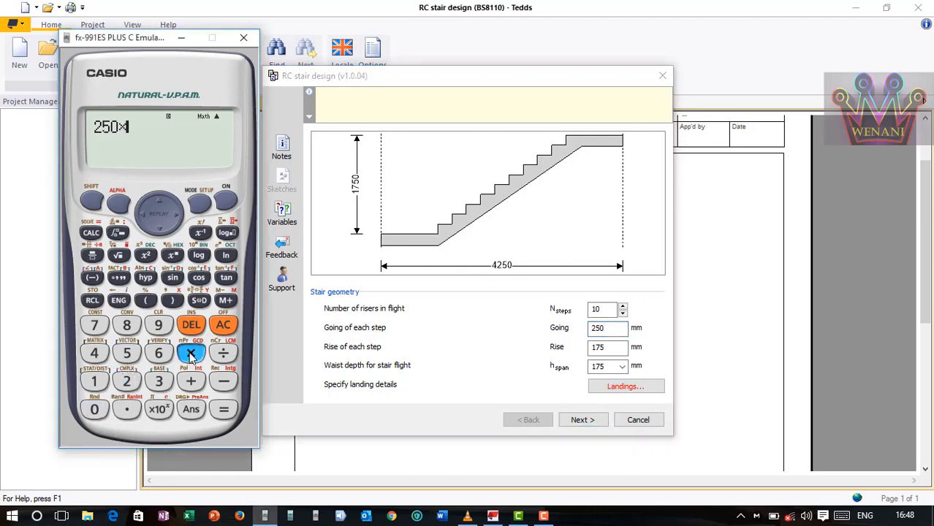
pyautogui.click(224, 410)
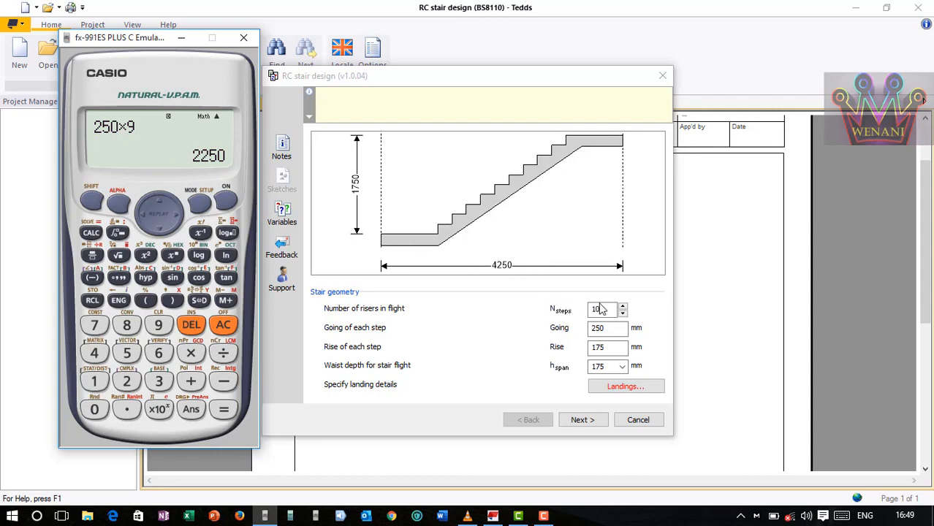
# - Set the number of risers in the flight to 11
pyautogui.click(609, 329)
pyautogui.click(600, 308)
pyautogui.click(624, 306)
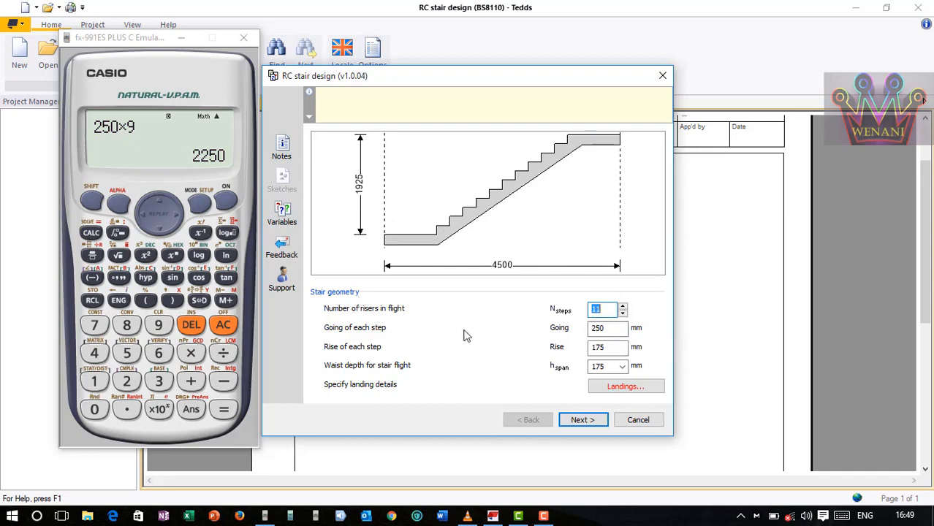
# - Open the landing details and give the upper landing a Simple support condition and a depth of 175 mm
pyautogui.click(628, 391)
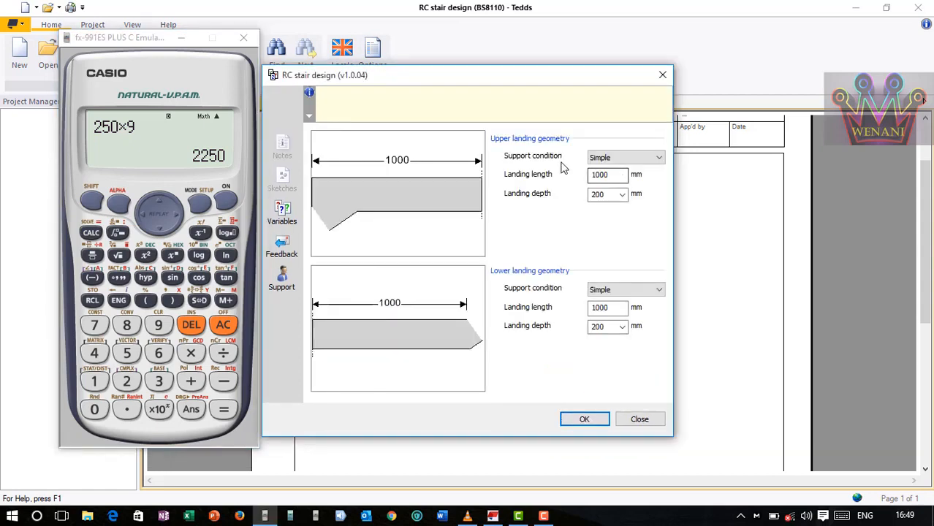
pyautogui.click(622, 159)
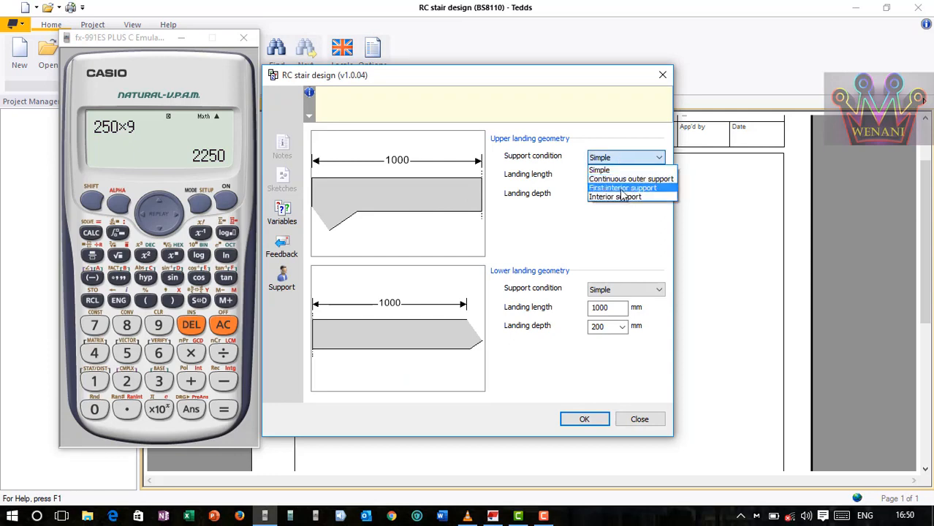
pyautogui.click(604, 172)
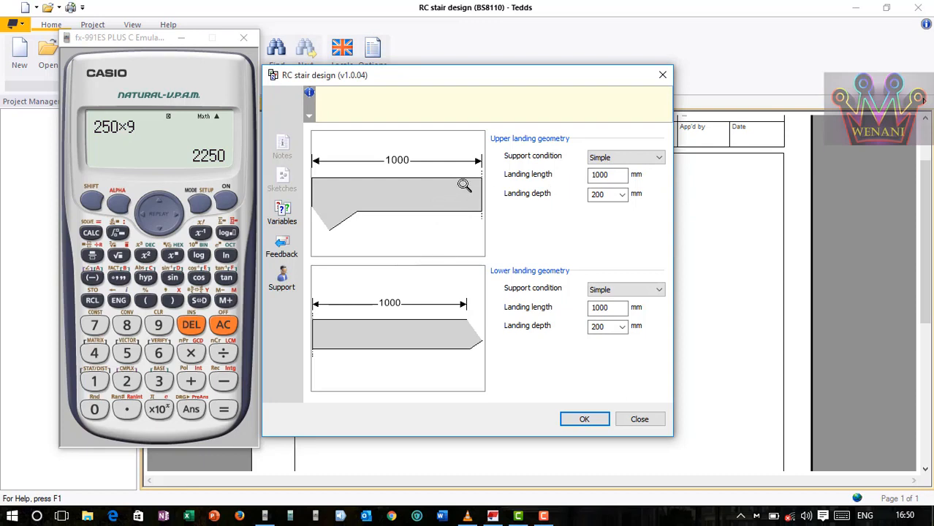
pyautogui.click(622, 195)
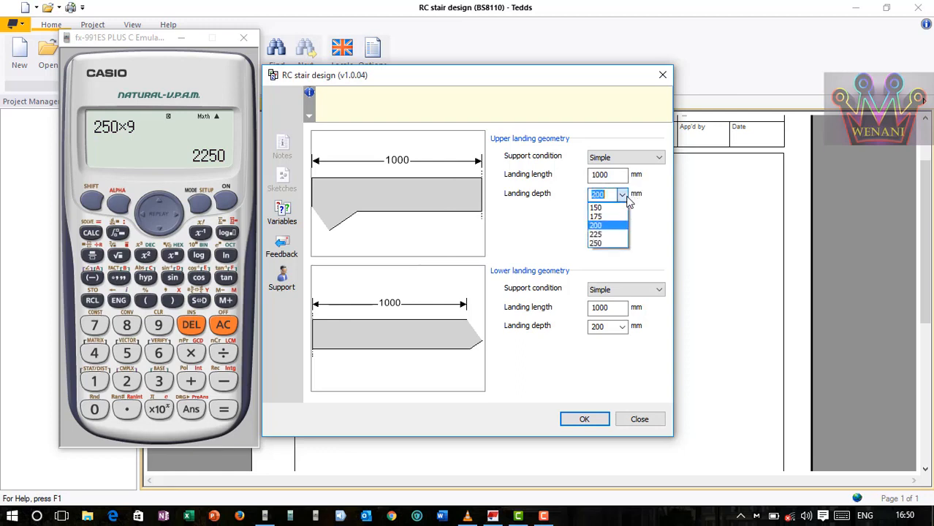
pyautogui.click(596, 218)
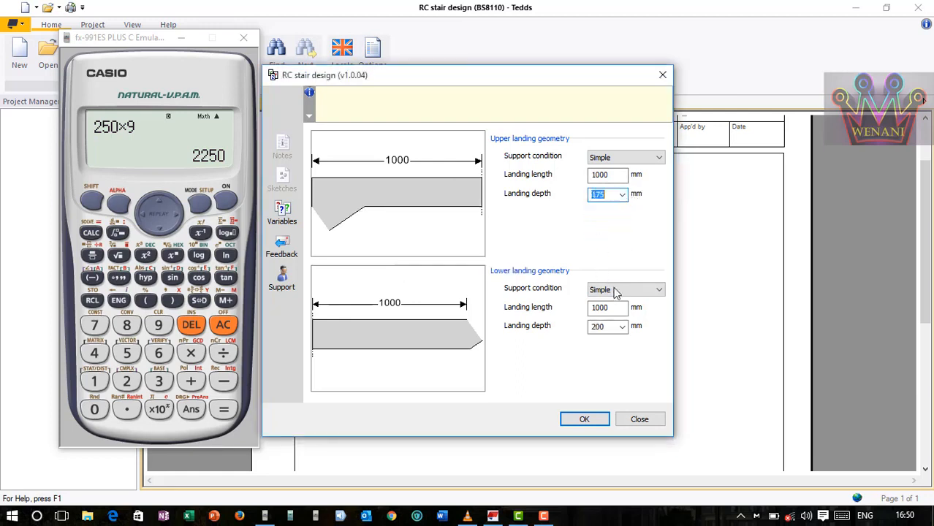
# - Set the lower landing depth to 175 mm, reselect 175 mm for the upper landing, and accept the landing details
pyautogui.click(621, 329)
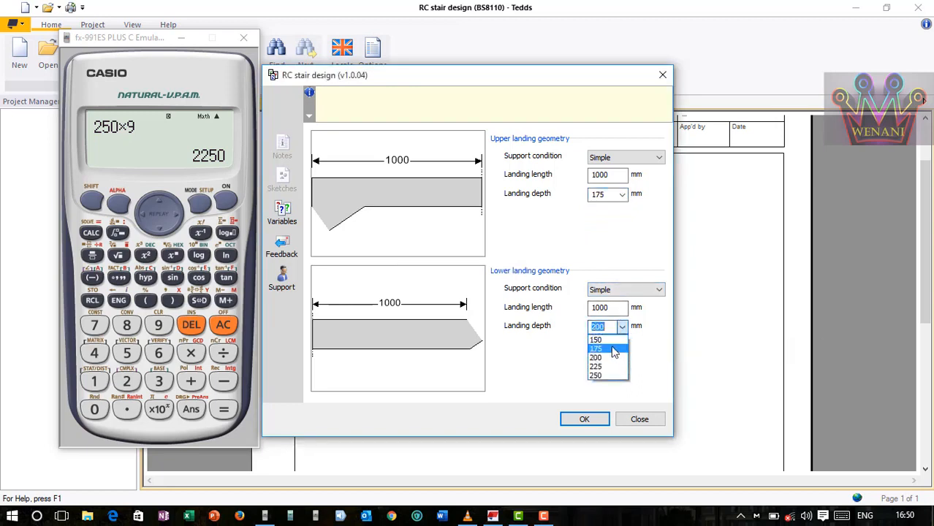
pyautogui.click(613, 350)
pyautogui.click(615, 194)
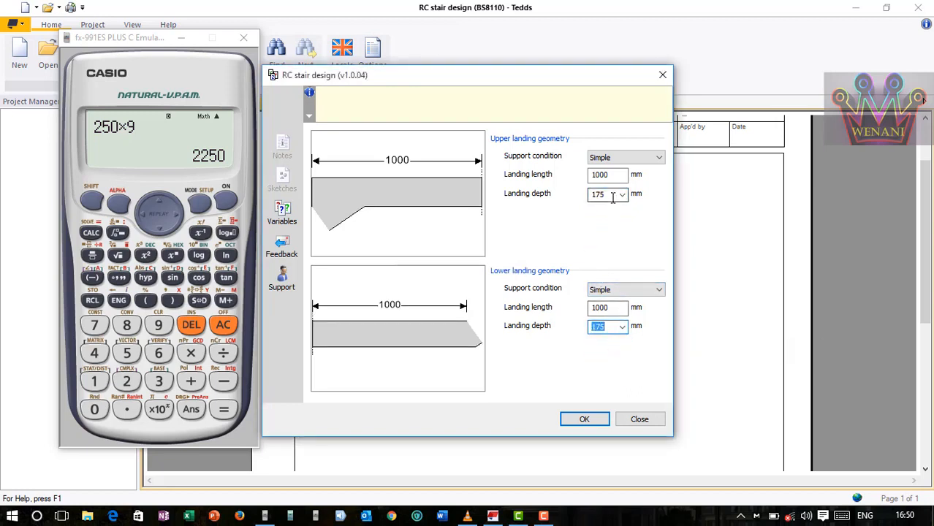
pyautogui.click(622, 196)
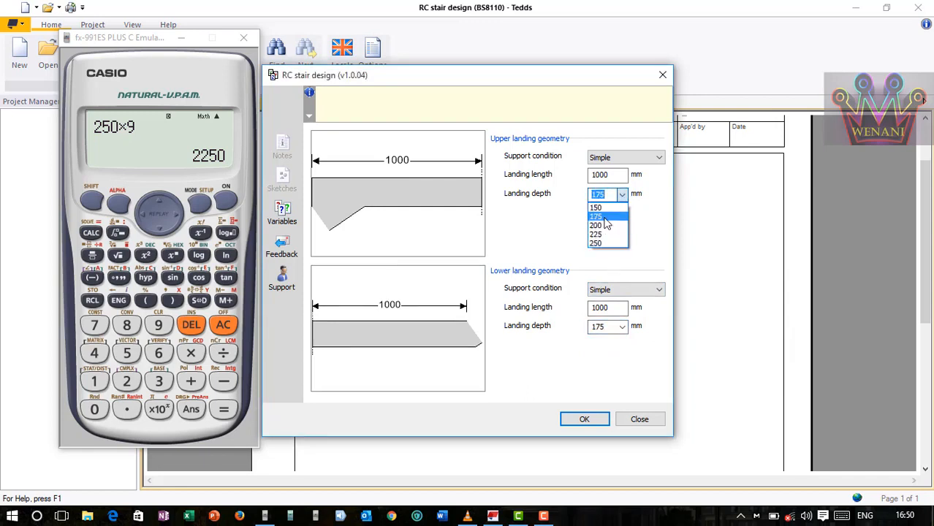
pyautogui.click(598, 217)
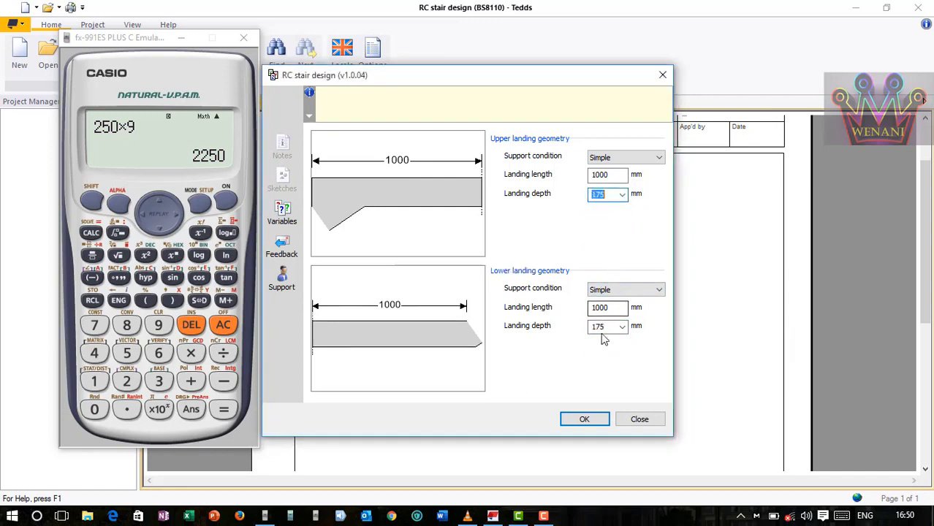
pyautogui.click(584, 419)
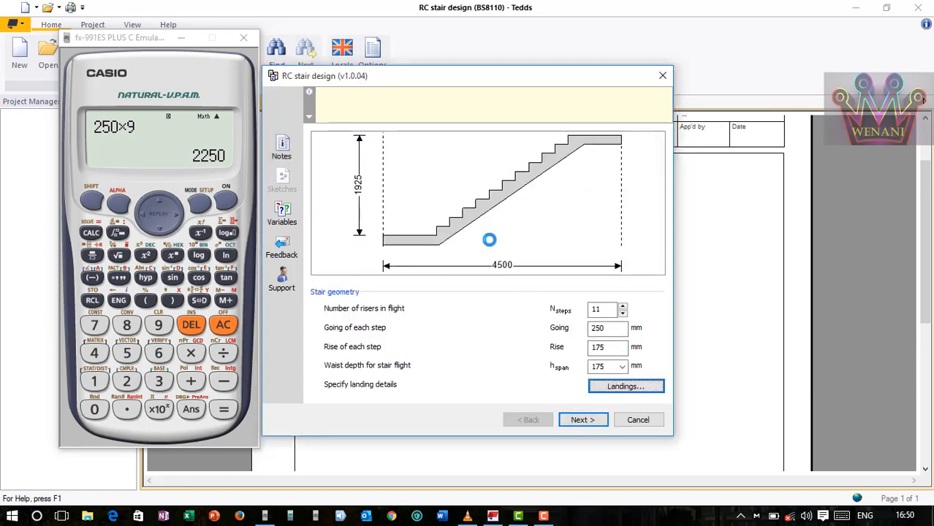
# - Set the number of risers in the flight to 10 and continue to the material and loading details
pyautogui.click(623, 314)
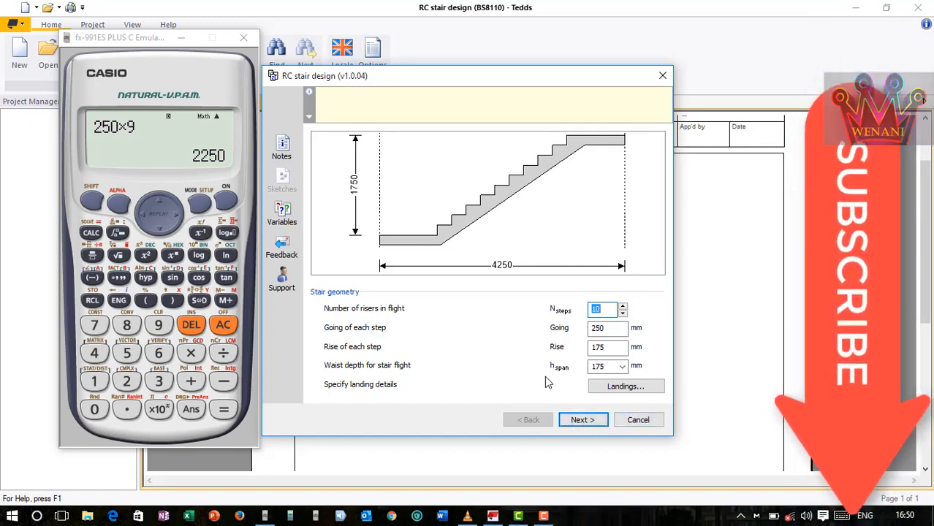
pyautogui.click(577, 421)
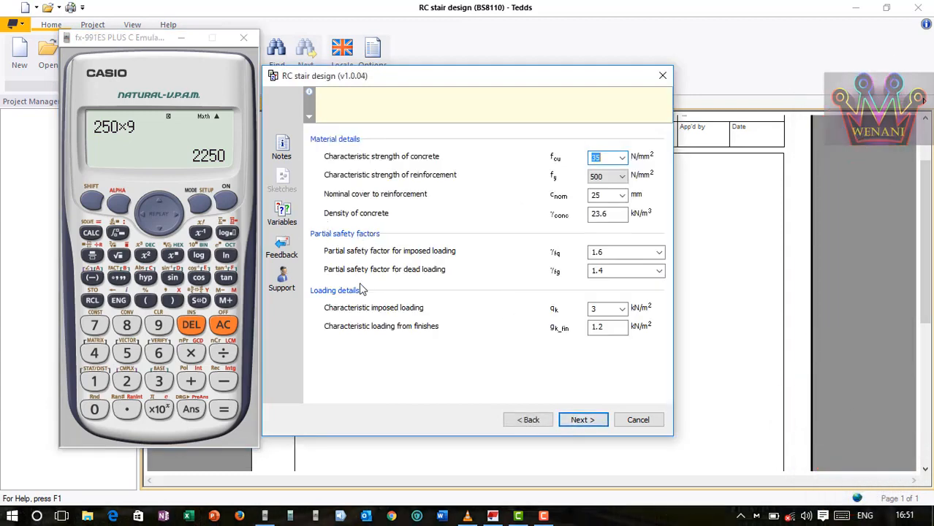
# - Set the characteristic strength of concrete to 30 N/mm² and reselect 500 N/mm² for the reinforcement strength
pyautogui.click(622, 158)
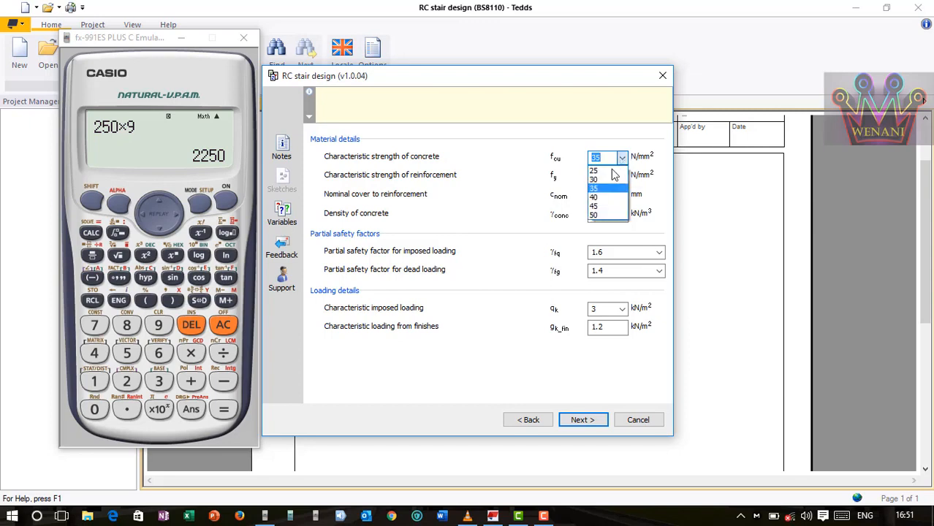
pyautogui.click(599, 180)
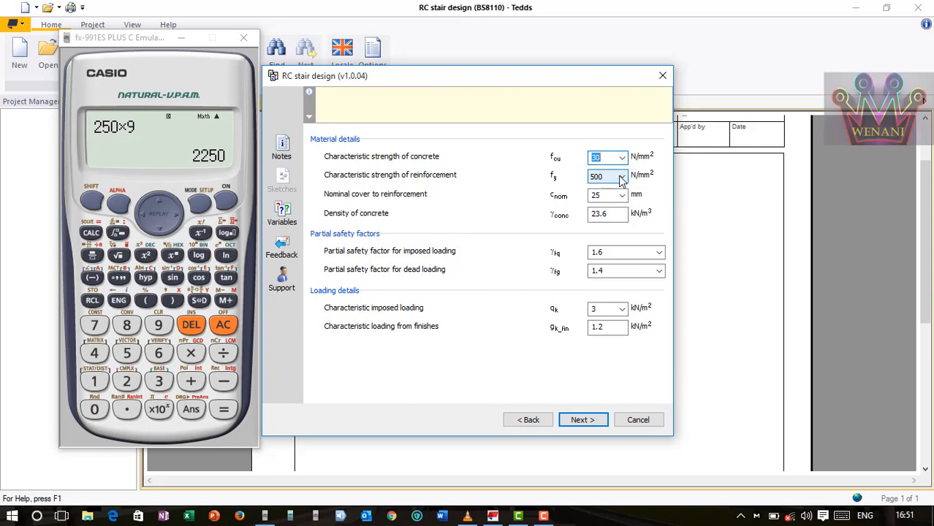
pyautogui.click(620, 180)
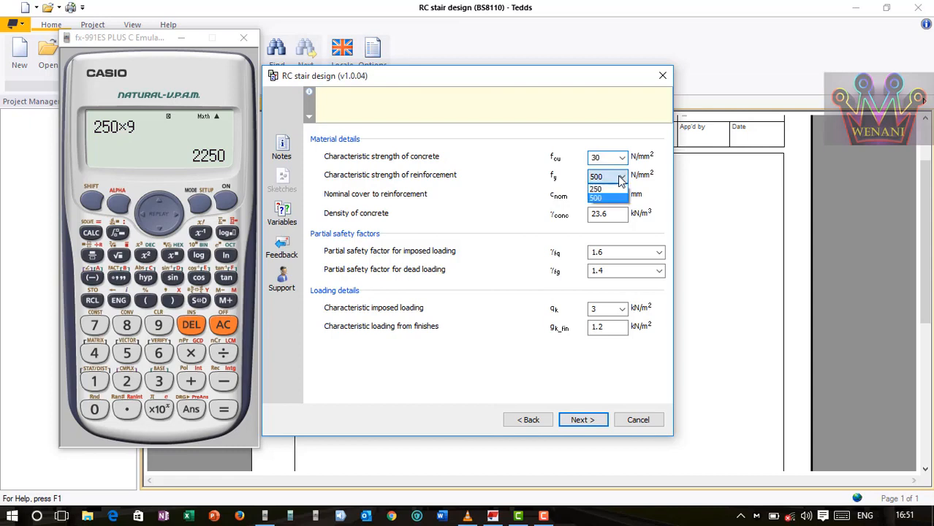
pyautogui.click(606, 195)
pyautogui.click(621, 179)
pyautogui.click(606, 199)
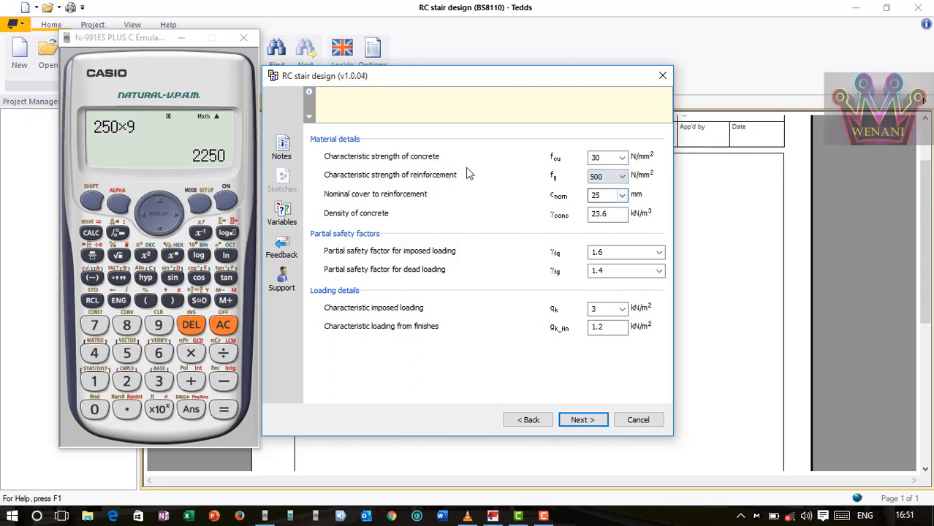
# - Select 25 mm nominal cover to reinforcement and set the density of concrete to 24 kN/m³
pyautogui.click(620, 196)
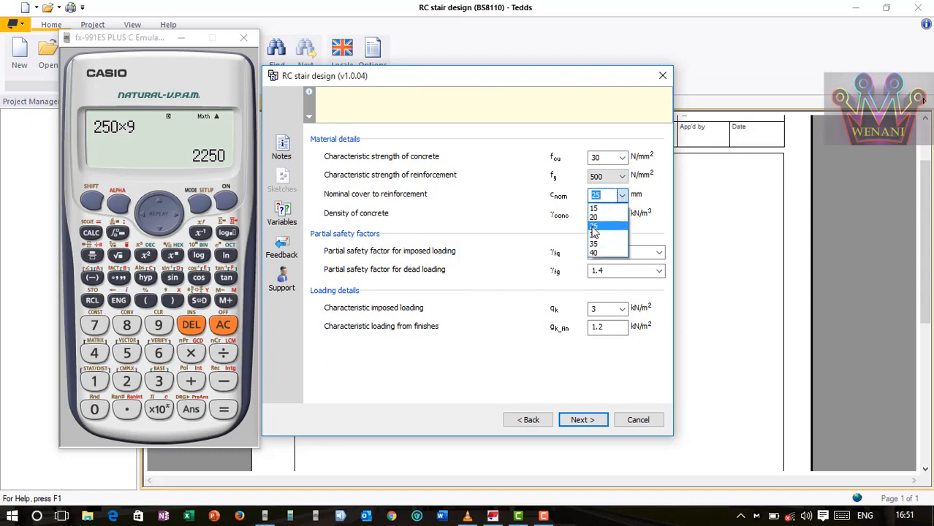
pyautogui.click(600, 226)
pyautogui.click(615, 214)
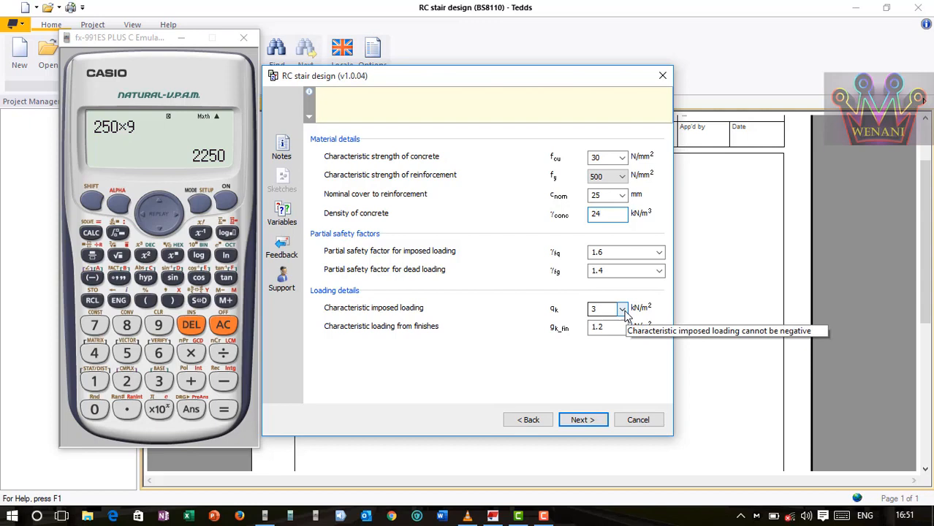
# - Enter a characteristic imposed loading of 3 kN/m² and finishes loading of 1.2 kN/m², and continue to the reinforcement details
pyautogui.click(598, 313)
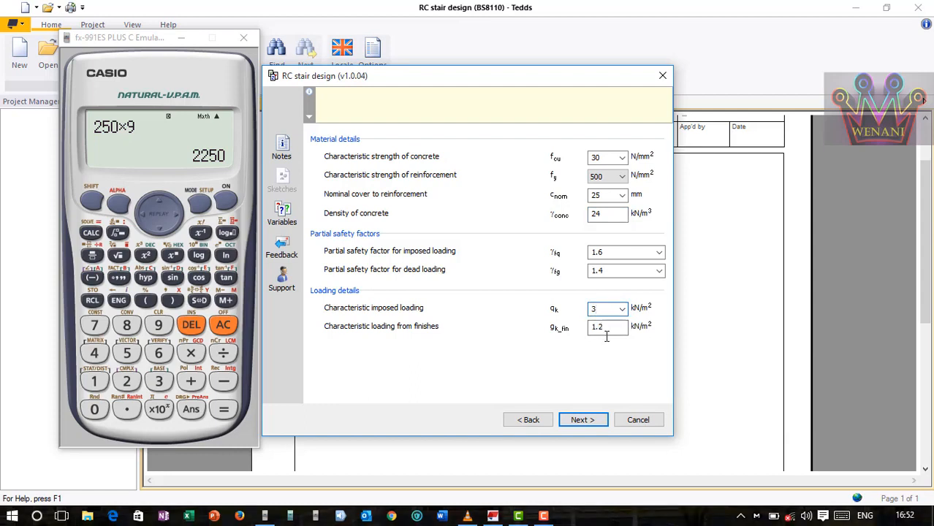
pyautogui.click(607, 327)
pyautogui.click(581, 419)
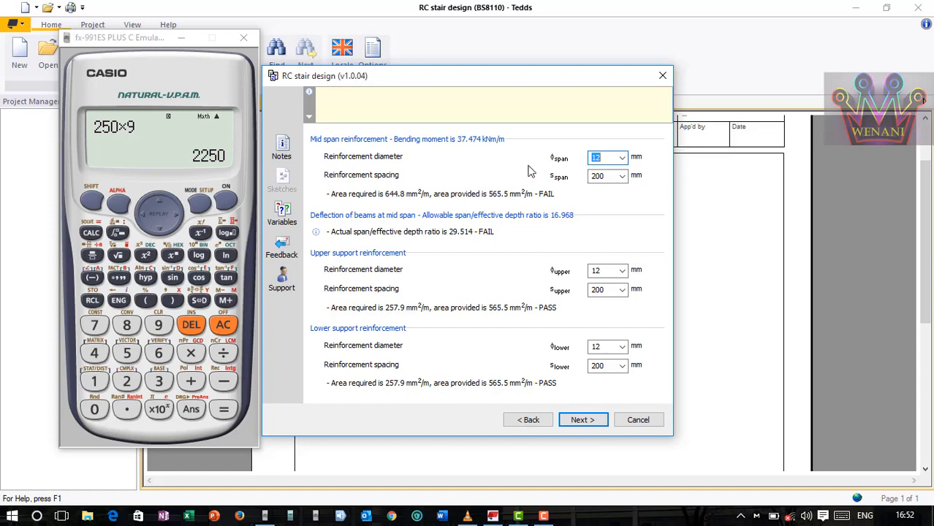
# - Try a mid-span reinforcement diameter of 20 mm
pyautogui.click(621, 158)
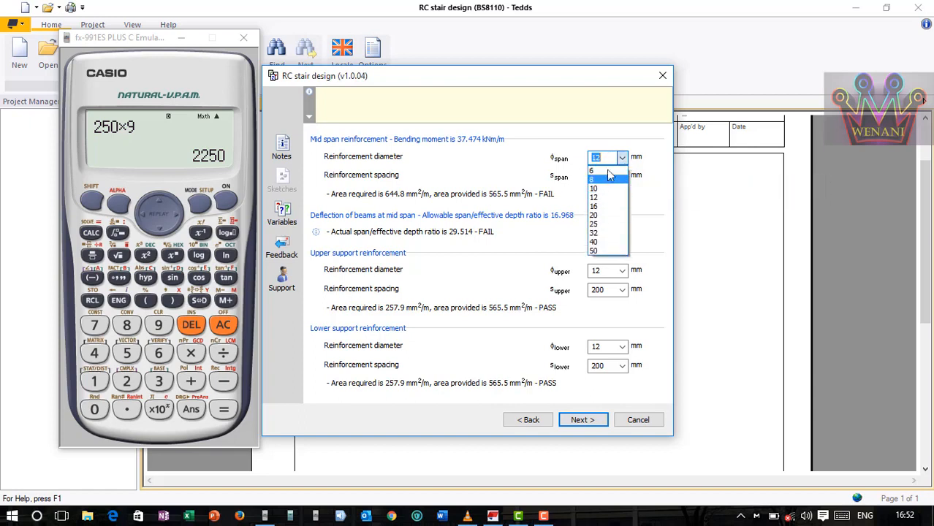
pyautogui.click(622, 161)
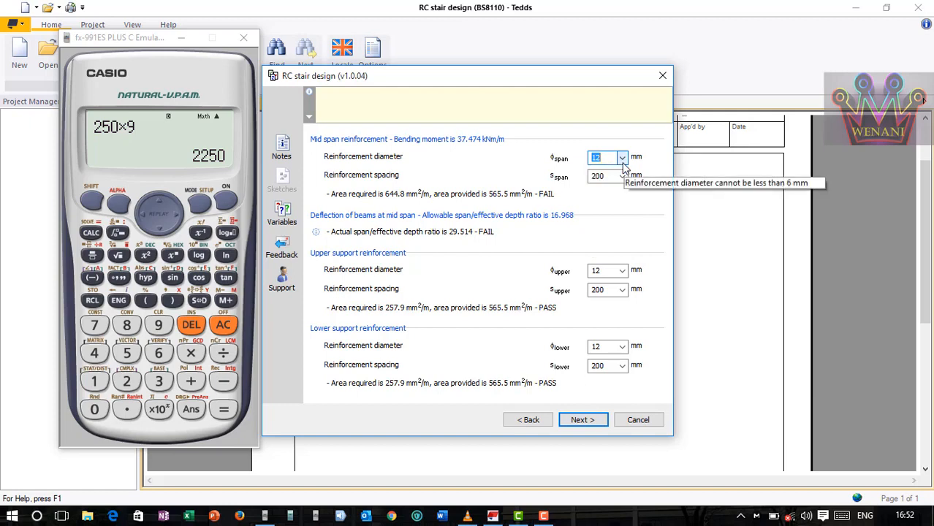
pyautogui.click(622, 165)
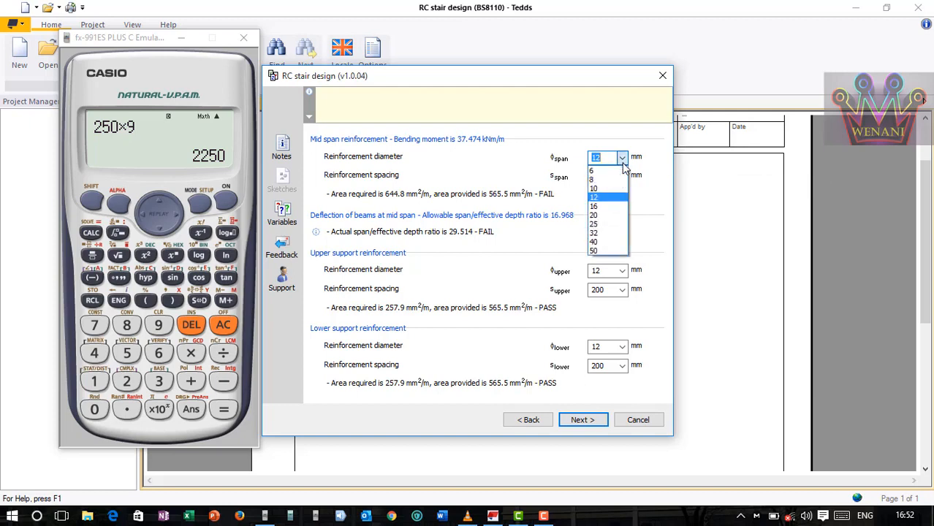
pyautogui.click(599, 213)
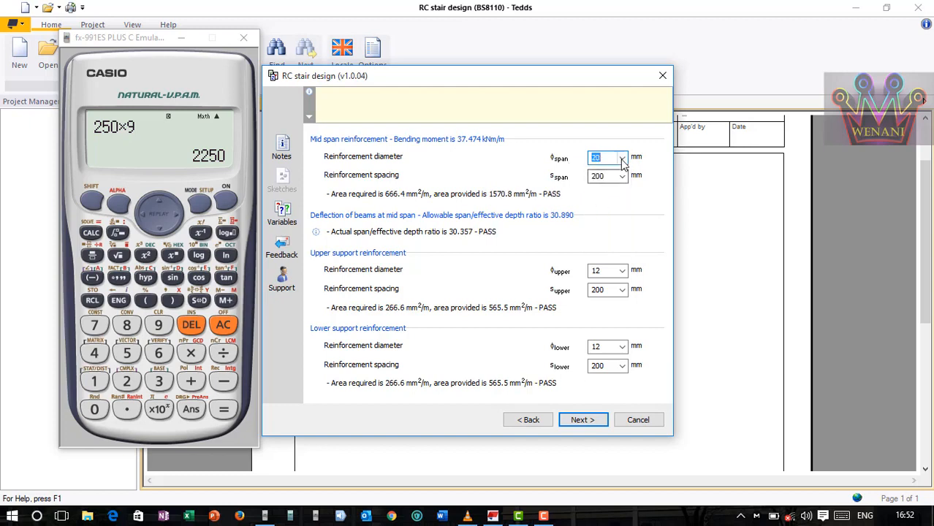
# - Set the mid-span reinforcement to 16 mm diameter at 150 mm spacing, trying 175 mm spacing first
pyautogui.click(622, 165)
pyautogui.click(603, 210)
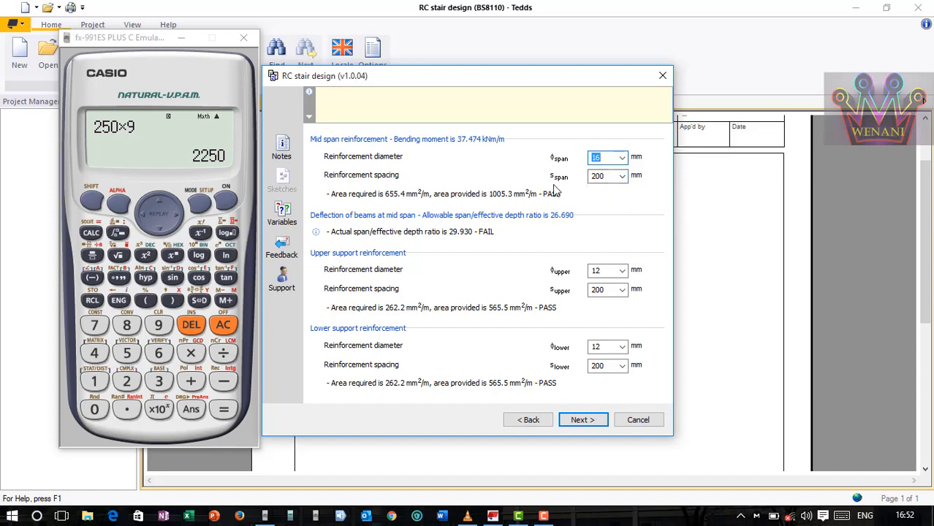
pyautogui.click(622, 177)
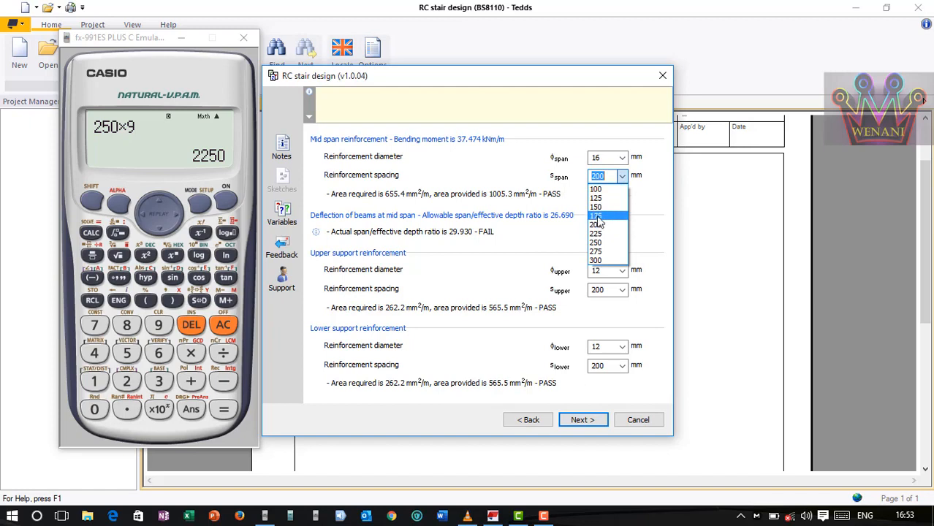
pyautogui.click(598, 216)
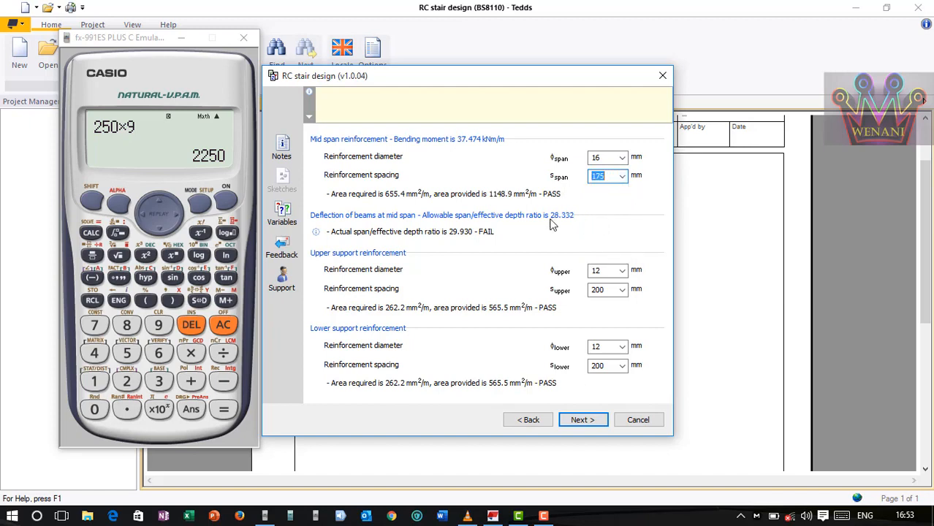
pyautogui.click(621, 176)
pyautogui.click(615, 208)
# - Set the upper and lower support reinforcement diameters to 10 mm and continue to the calculation results
pyautogui.click(620, 273)
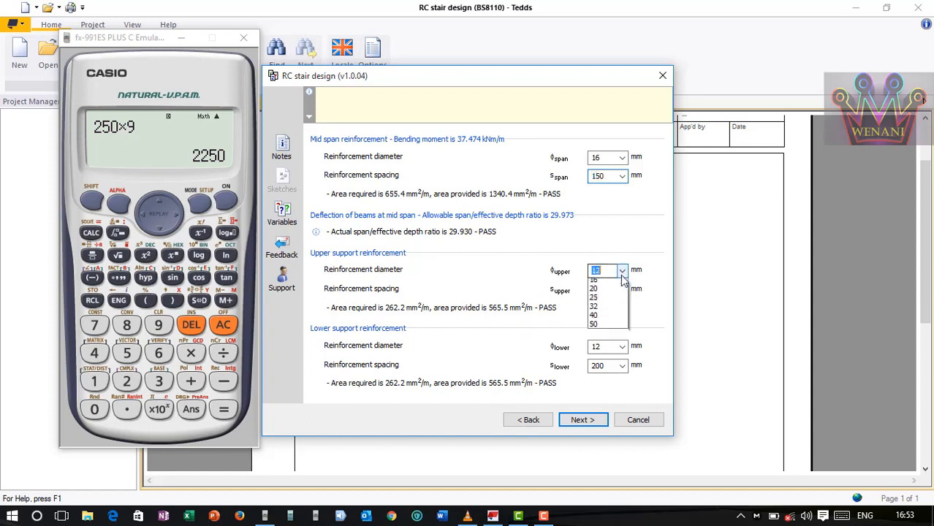
pyautogui.click(608, 302)
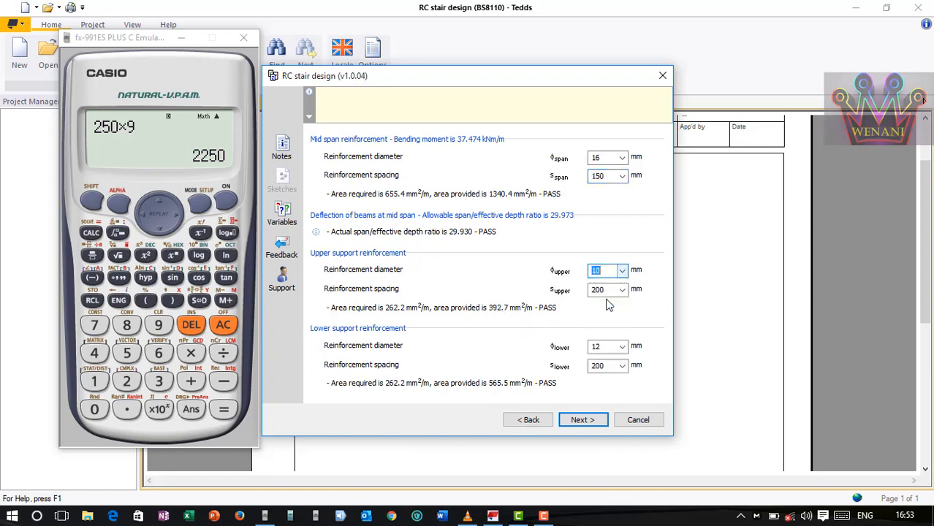
pyautogui.click(619, 347)
pyautogui.click(607, 377)
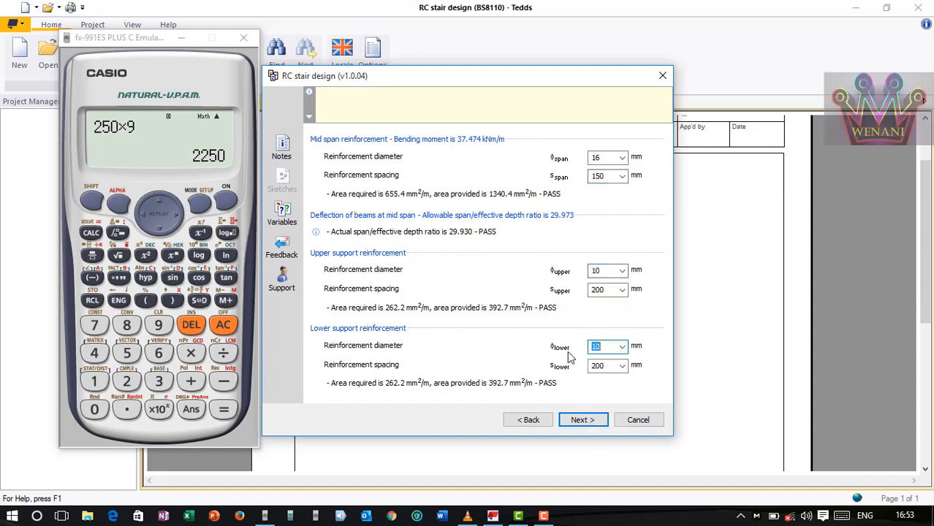
pyautogui.click(582, 421)
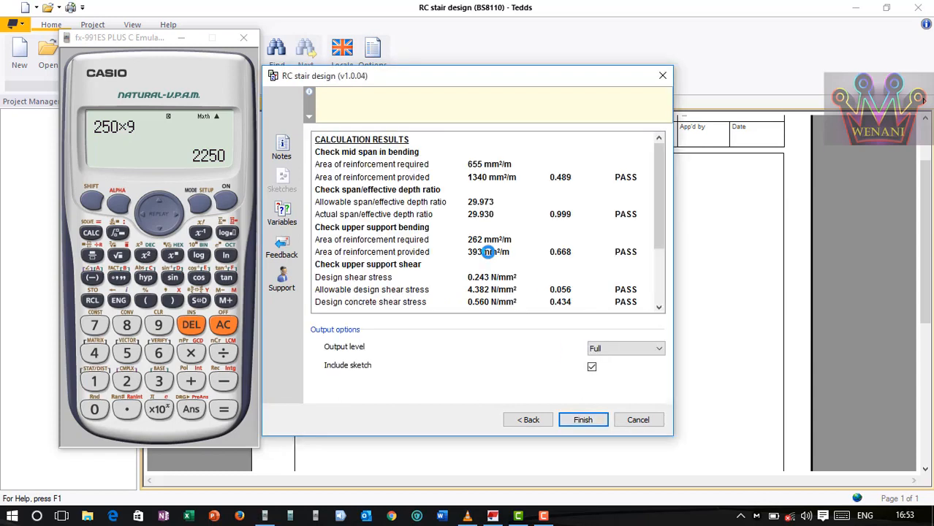
# - Choose the Full output level with the sketch included and finish the stair design to generate the calculation document
pyautogui.moveTo(661, 167)
pyautogui.mouseDown()
pyautogui.moveTo(663, 256)
pyautogui.moveTo(664, 167)
pyautogui.mouseUp()
pyautogui.click(608, 350)
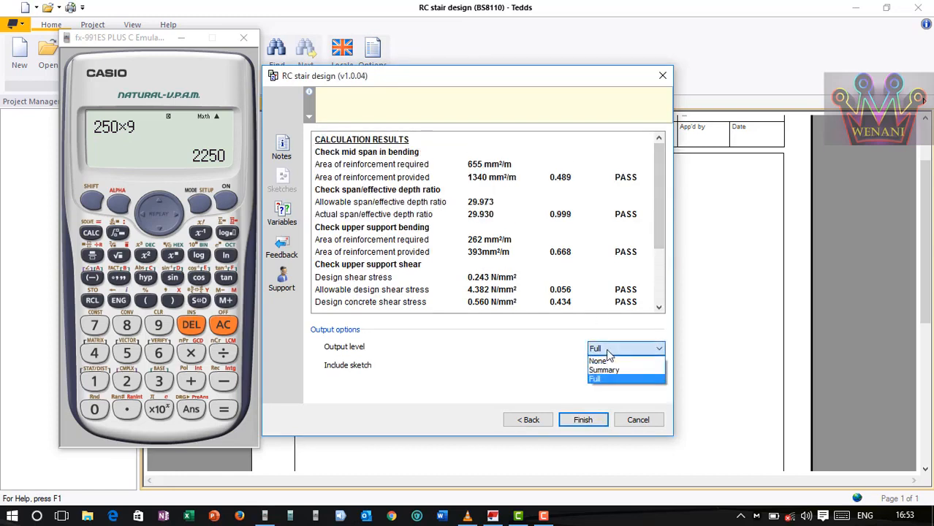
pyautogui.click(598, 385)
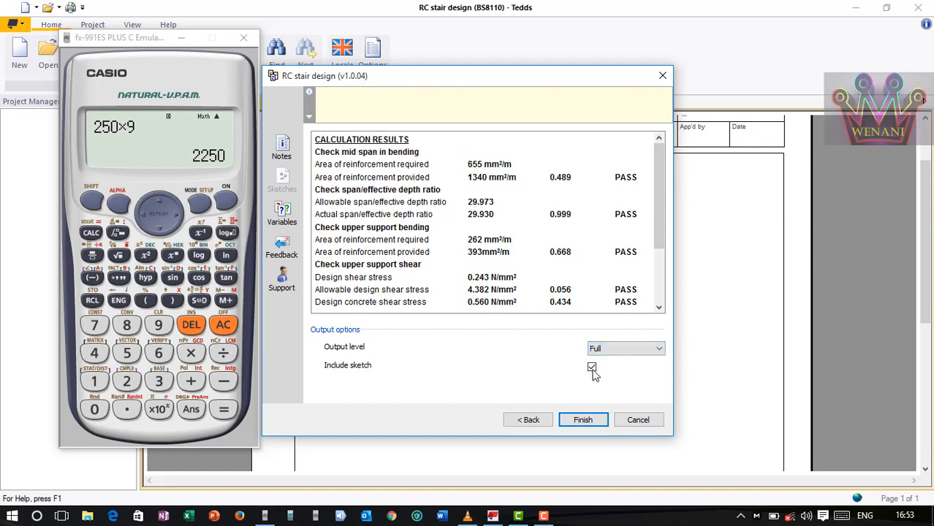
pyautogui.click(583, 420)
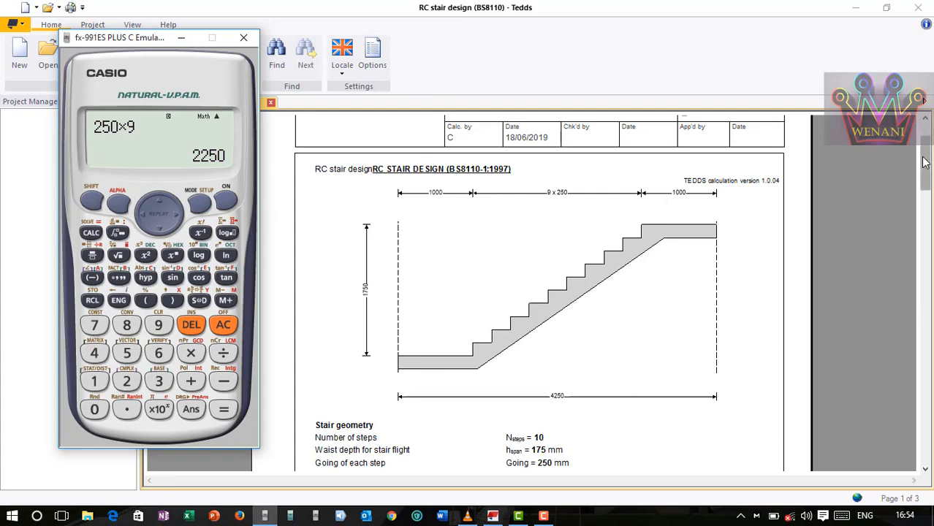
# - Open the calculation document's header properties to review the project fields, and accept the dialog
pyautogui.moveTo(925, 162)
pyautogui.mouseDown()
pyautogui.moveTo(927, 402)
pyautogui.moveTo(927, 148)
pyautogui.mouseUp()
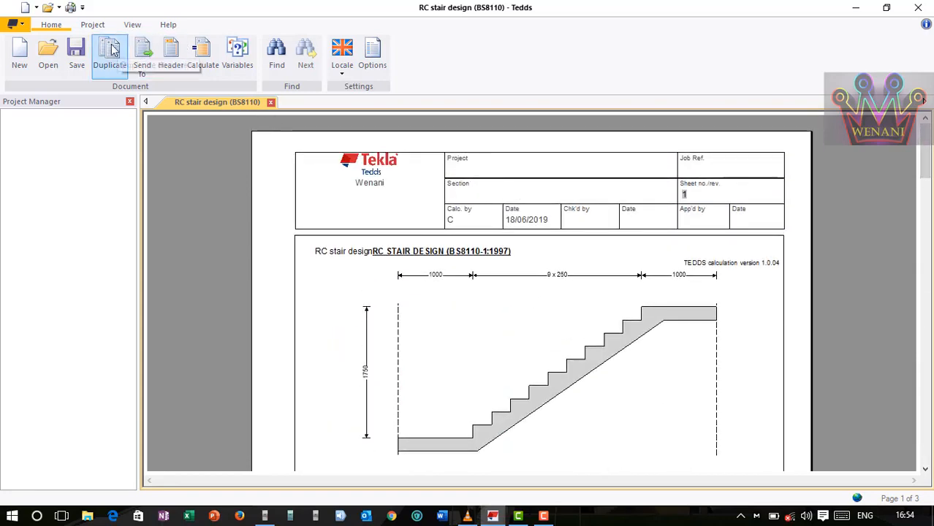
pyautogui.click(177, 64)
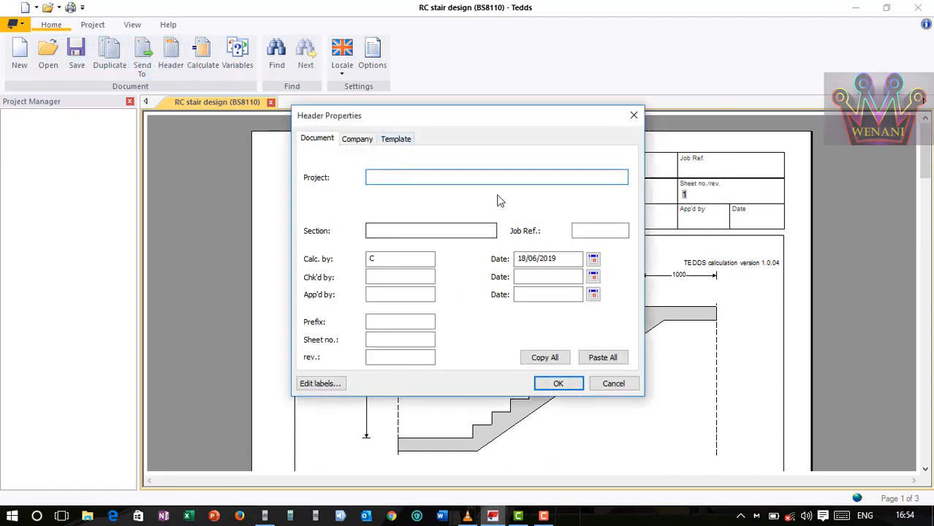
pyautogui.click(560, 385)
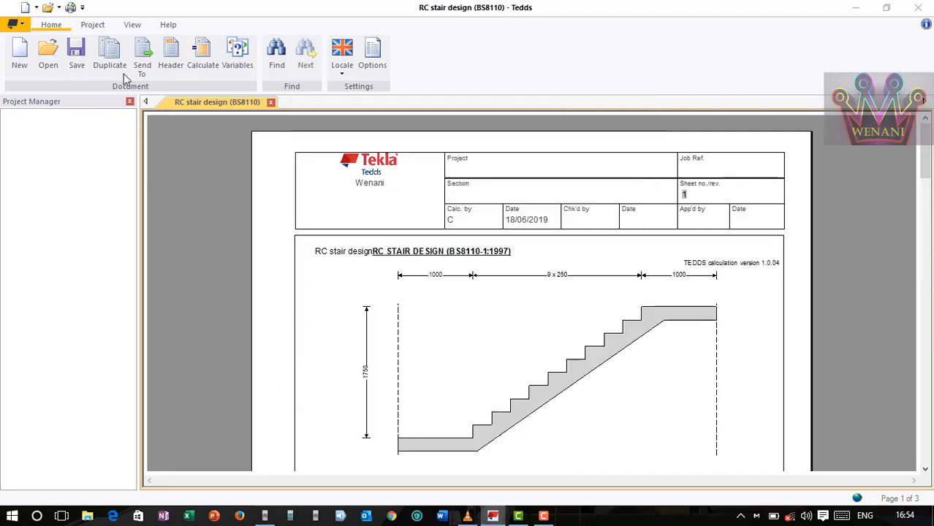